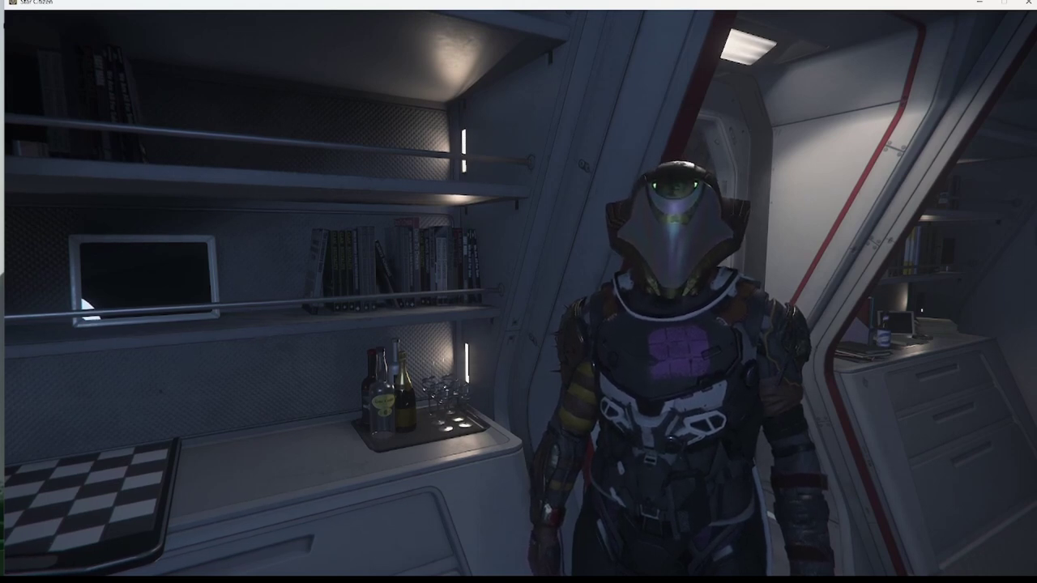
# - Open the game's options and look through the Game Settings list down to its last entries
pyautogui.press('Escape')
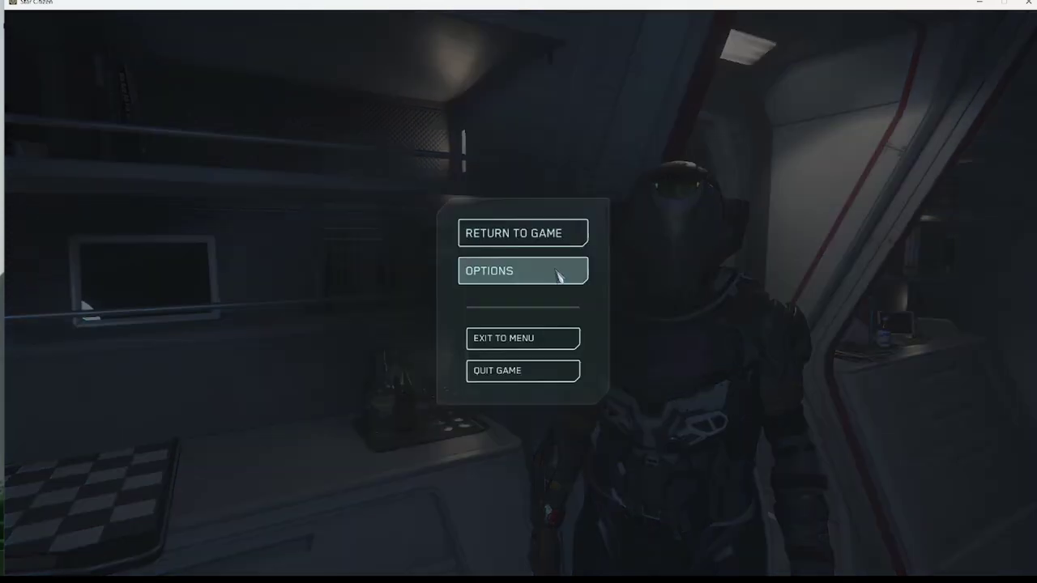
pyautogui.click(558, 276)
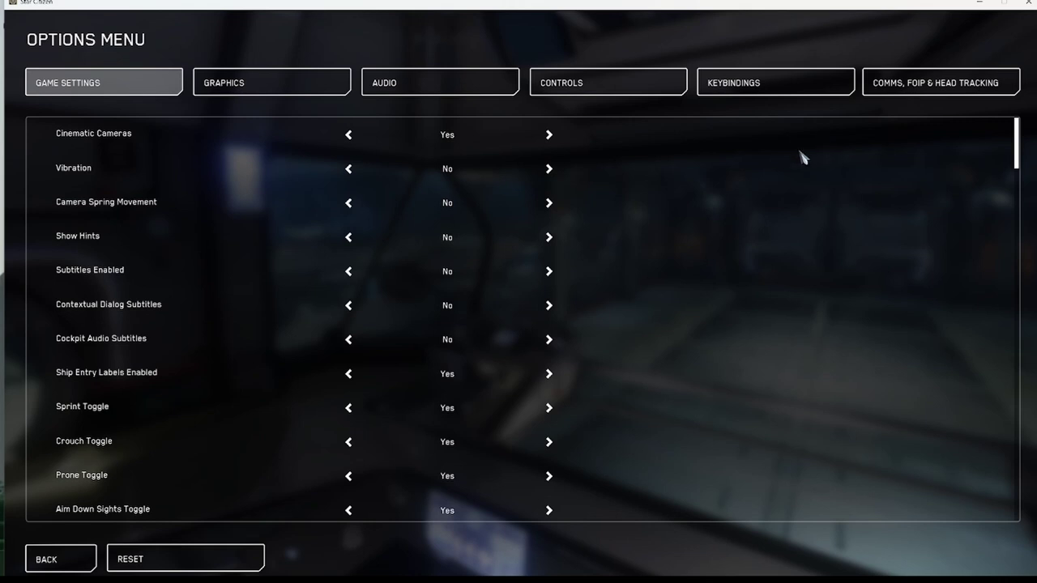
pyautogui.click(549, 203)
pyautogui.moveTo(1018, 158); pyautogui.dragTo(1018, 557)
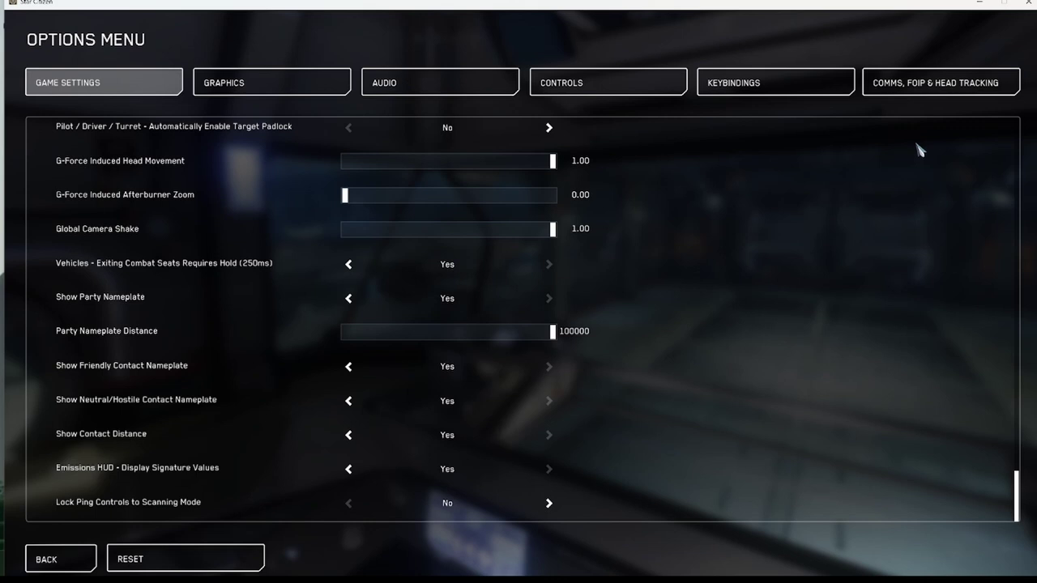
# - Open the advanced controls customization and review the door open/close and lock/unlock bindings under Vehicles - Cockpit
pyautogui.click(761, 88)
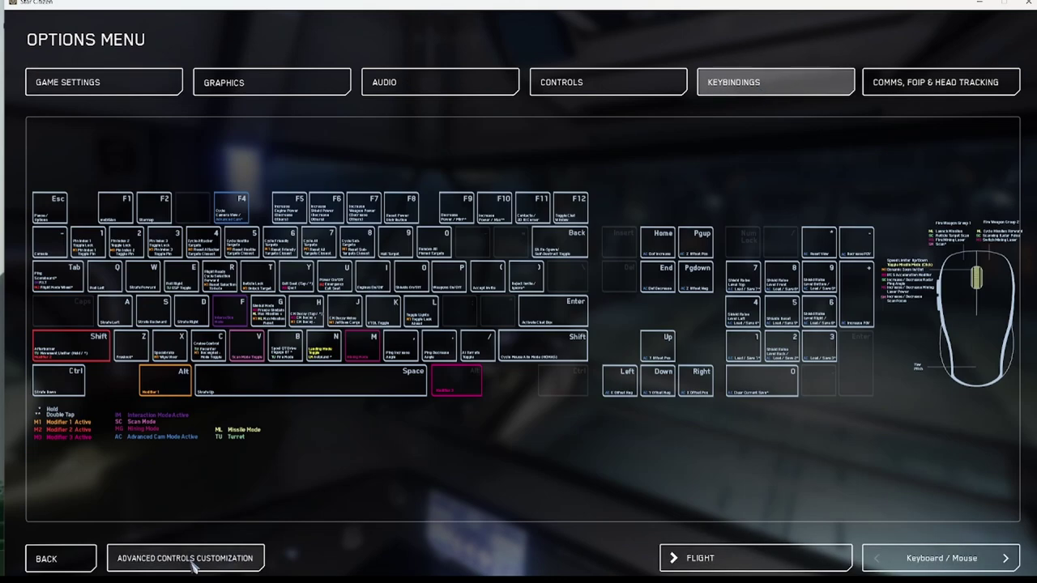
pyautogui.click(187, 559)
pyautogui.click(39, 156)
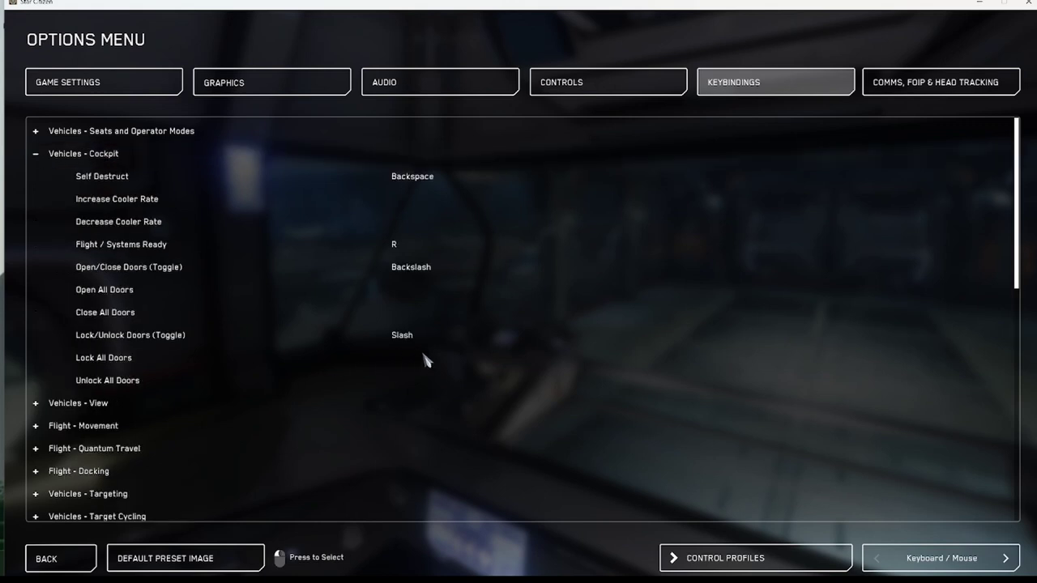
pyautogui.click(173, 339)
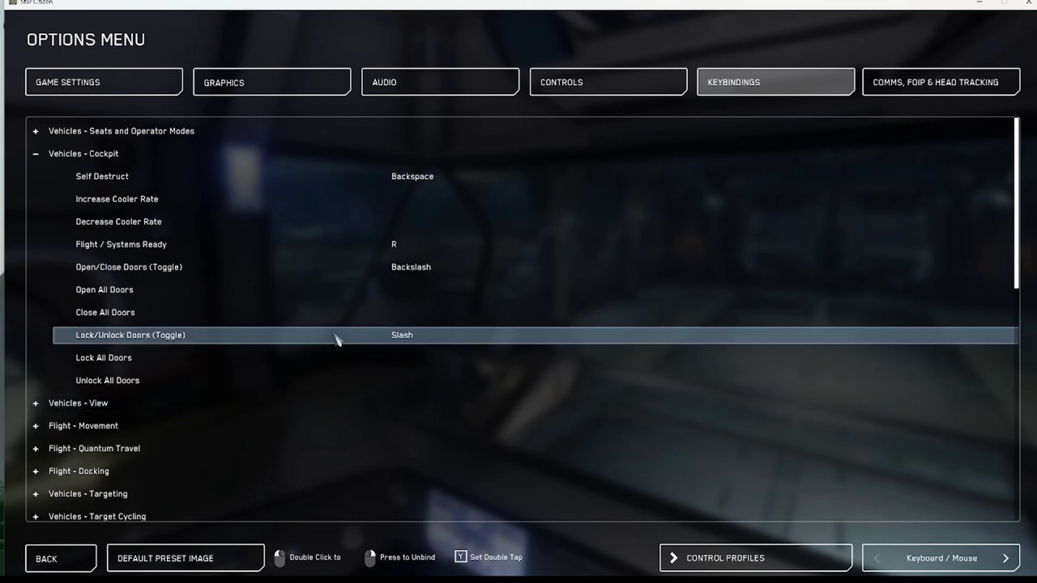
pyautogui.click(322, 273)
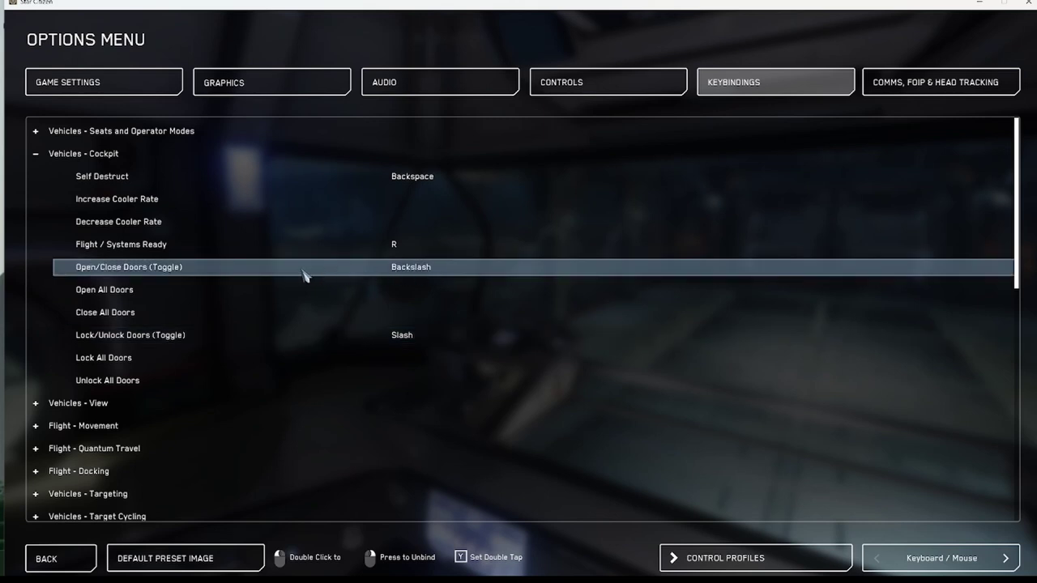
pyautogui.click(36, 154)
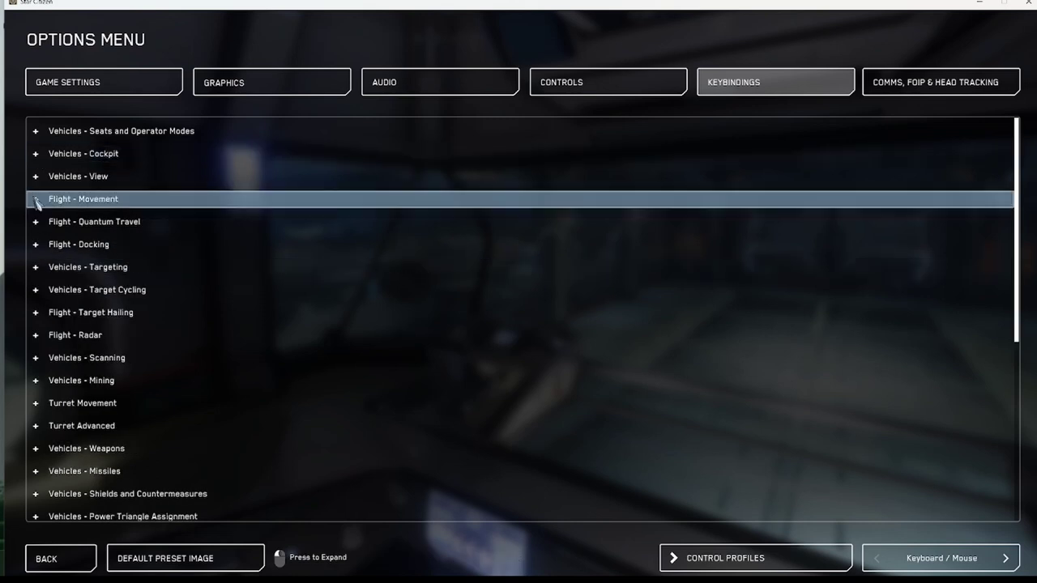
# - Review the Flight - Movement keybindings, including pitch, yaw, roll, strafe, throttle and landing, and collapse the category
pyautogui.click(35, 199)
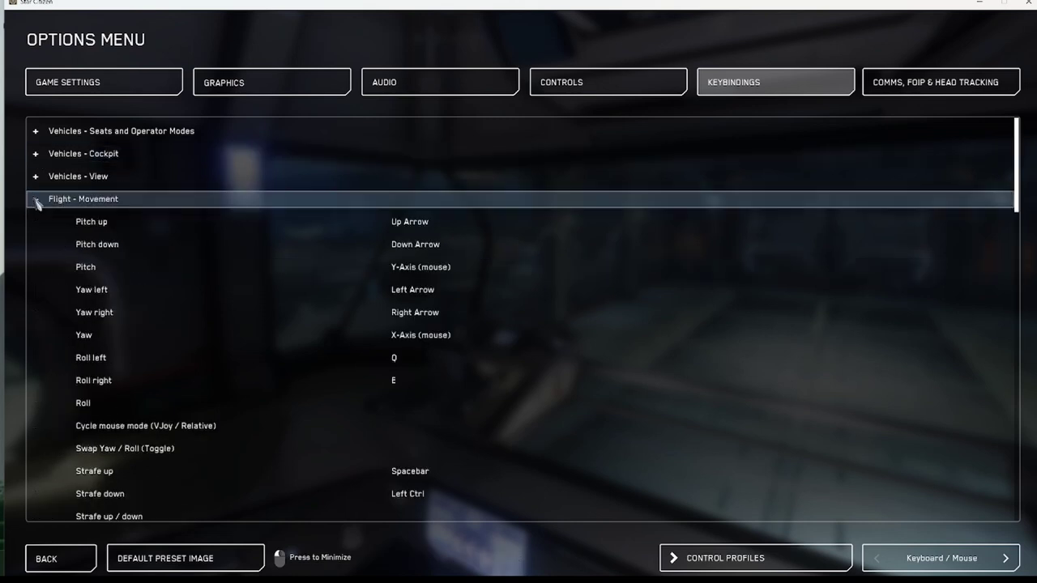
pyautogui.click(97, 223)
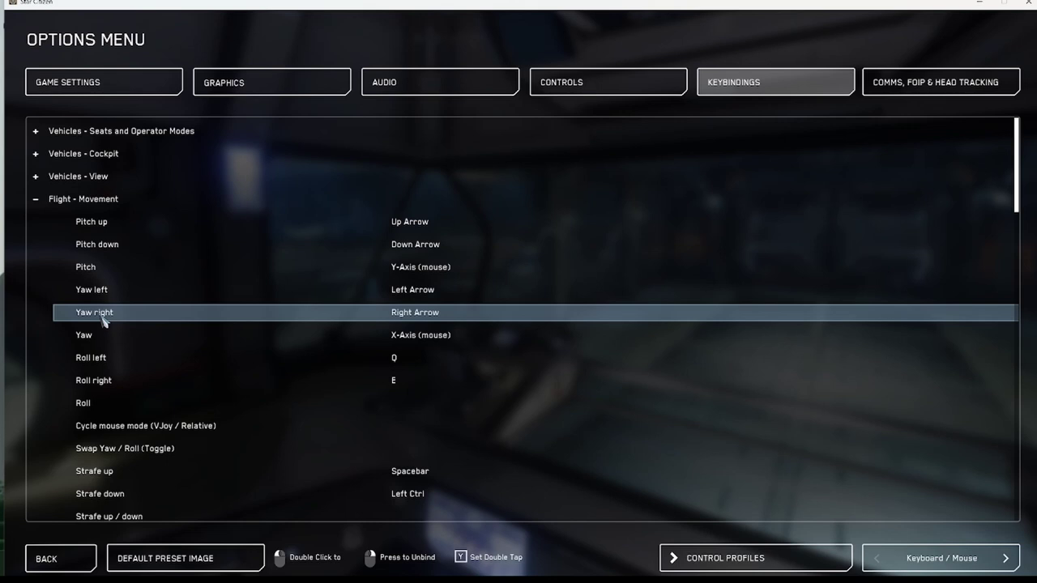
pyautogui.scroll(-8, 103, 319)
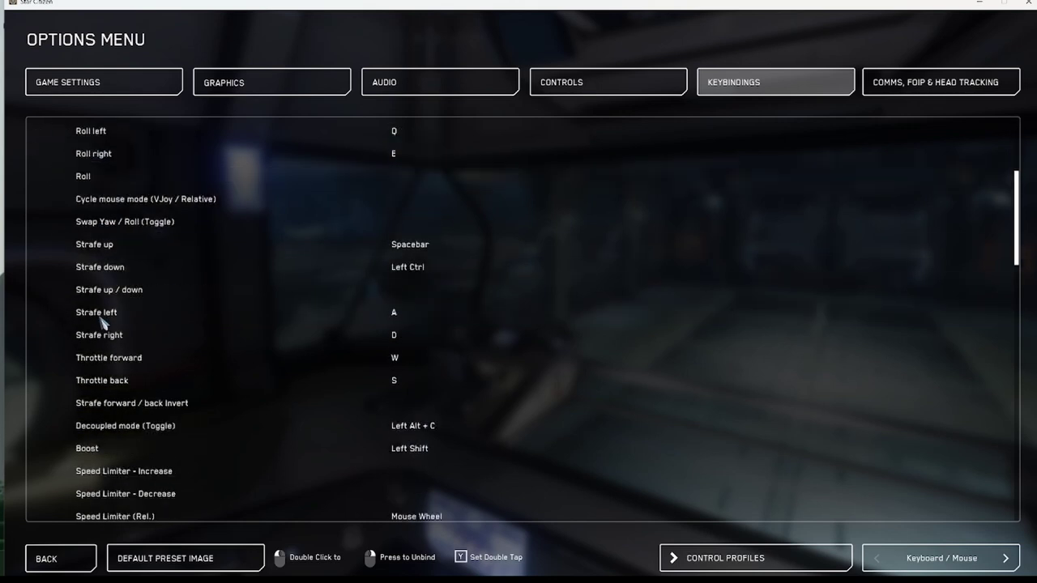
pyautogui.scroll(-5, 103, 320)
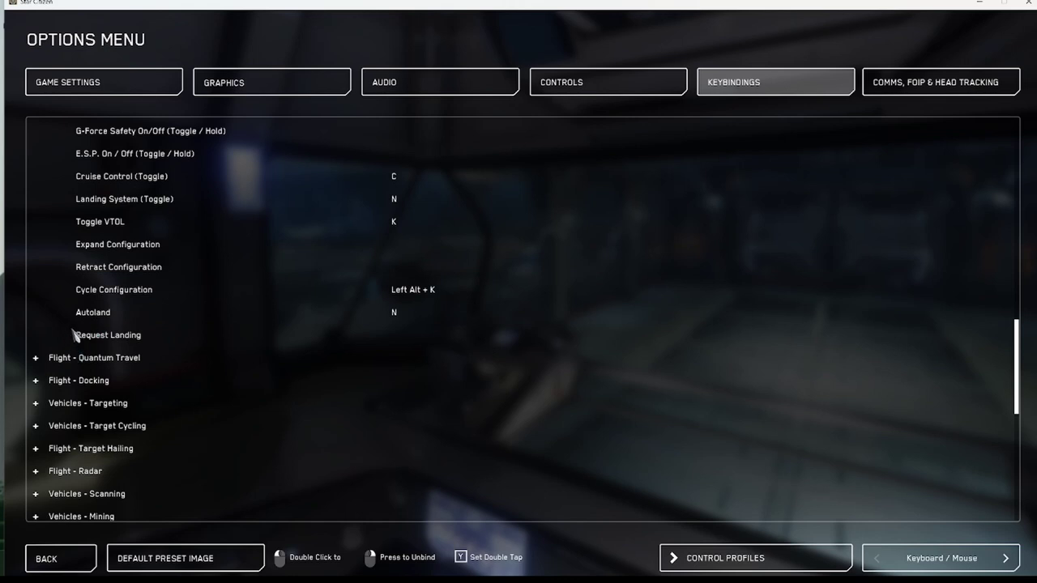
pyautogui.scroll(3, 63, 318)
pyautogui.scroll(10, 63, 317)
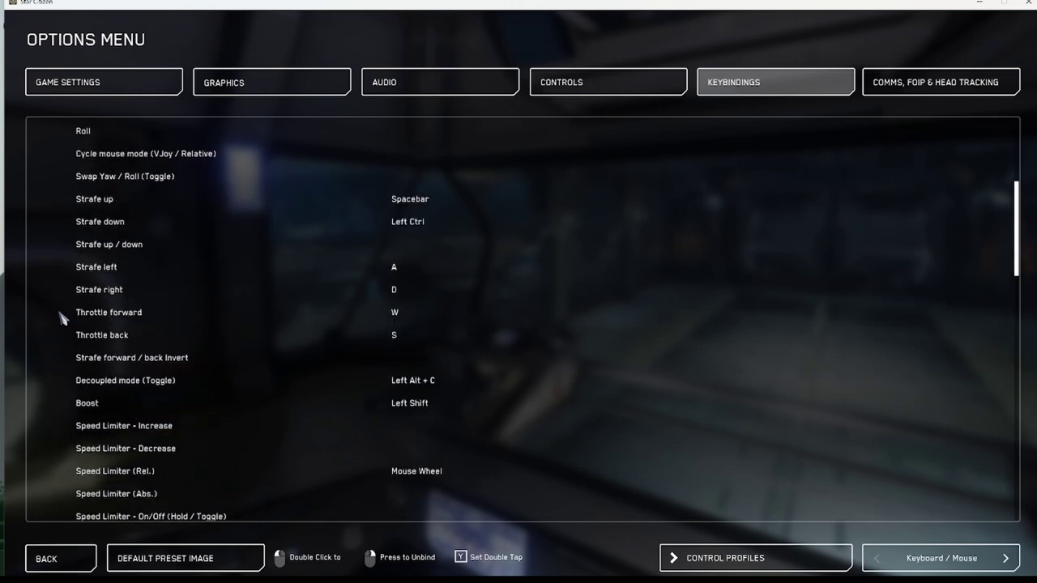
pyautogui.click(55, 199)
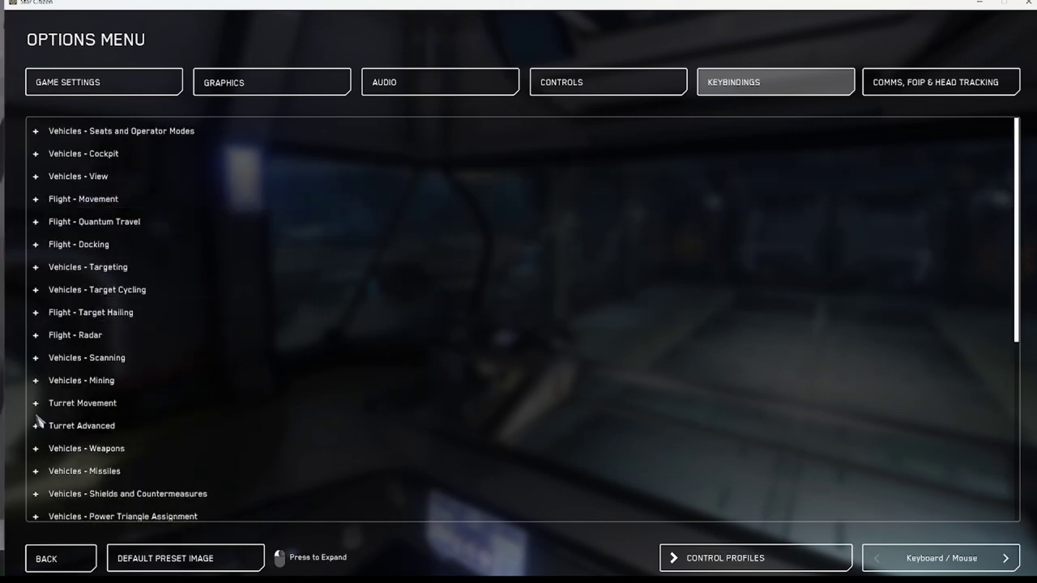
# - Review the On Foot - All keybindings, including Drop Item, FPS Underbarrel Attachment Action, Toggle Equip Helmet and Third Person View
pyautogui.scroll(-3, 38, 421)
pyautogui.click(40, 422)
pyautogui.scroll(-6, 37, 296)
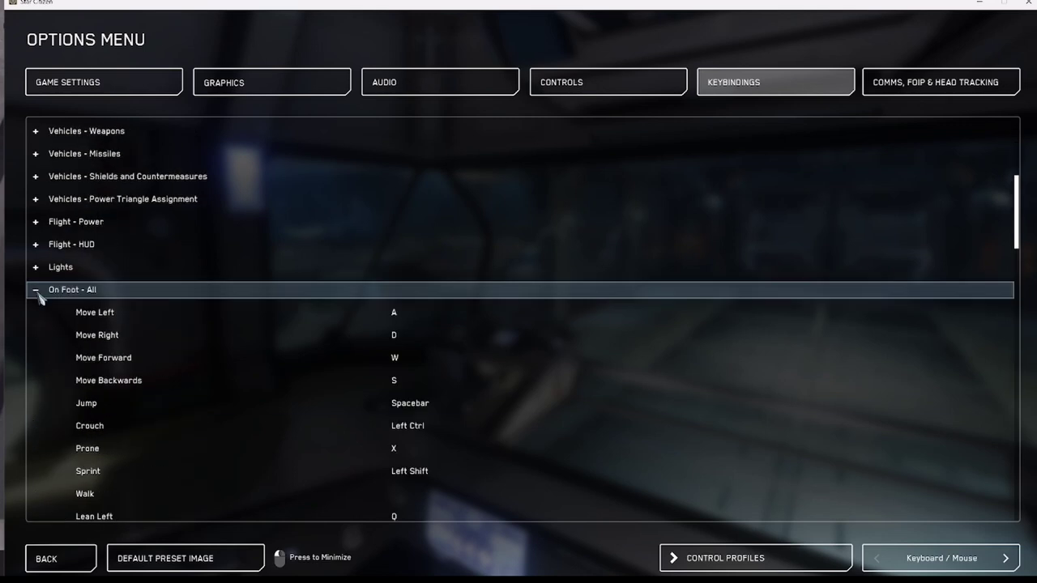
pyautogui.scroll(-4, 34, 304)
pyautogui.scroll(-6, 34, 304)
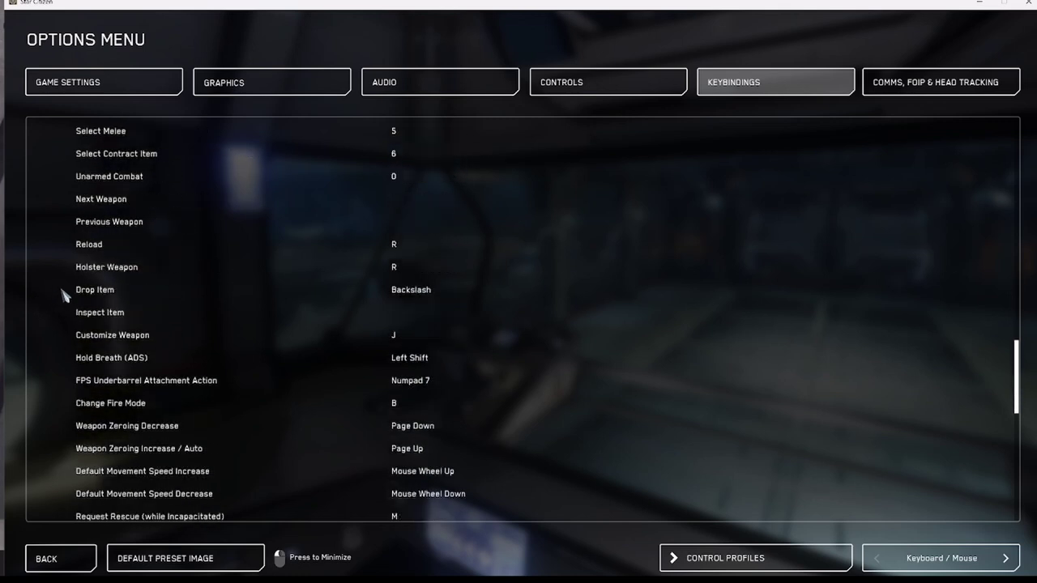
pyautogui.click(106, 295)
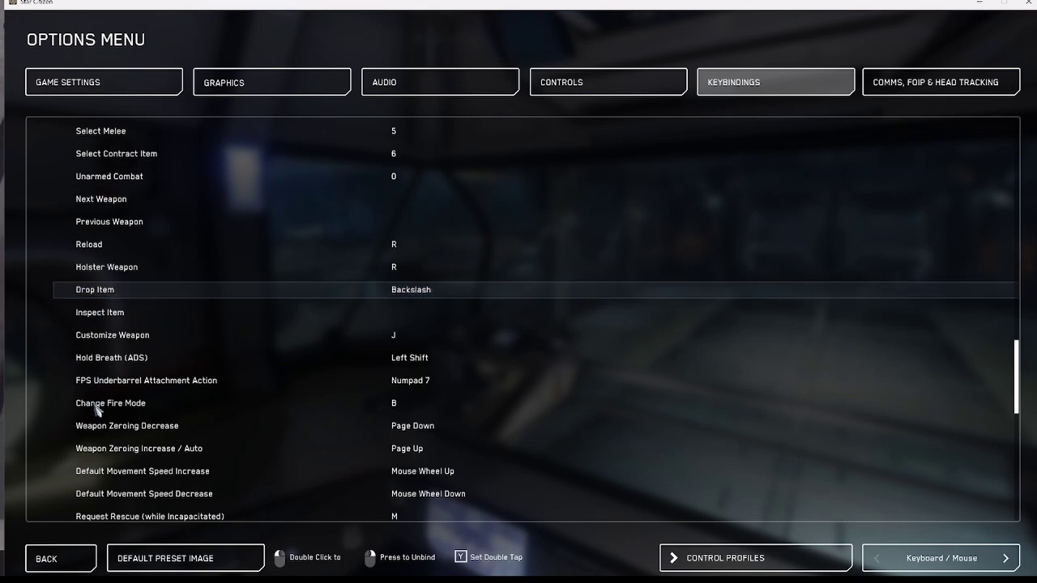
pyautogui.click(113, 382)
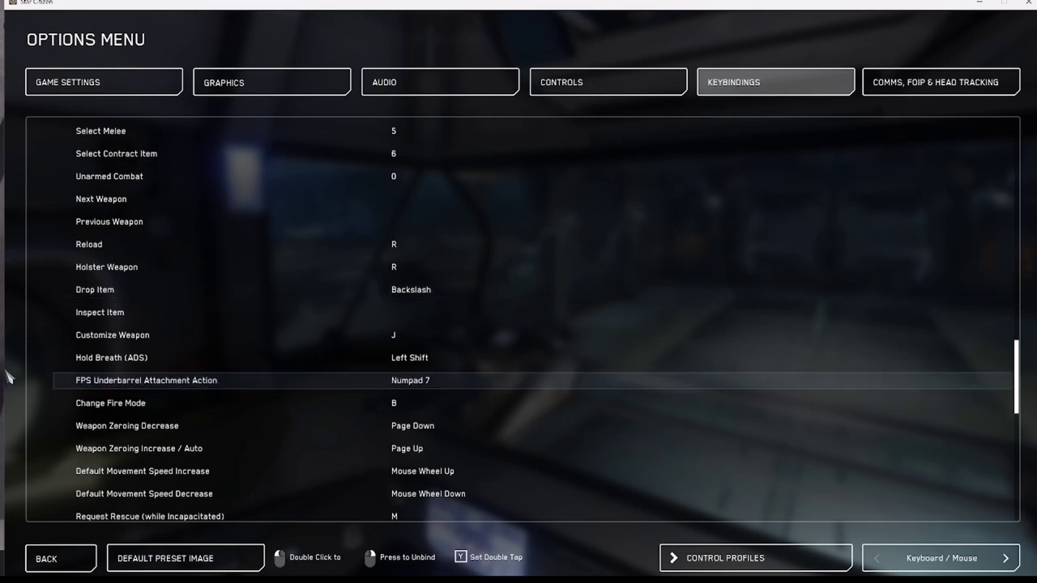
pyautogui.scroll(-3, 36, 367)
pyautogui.scroll(-2, 36, 370)
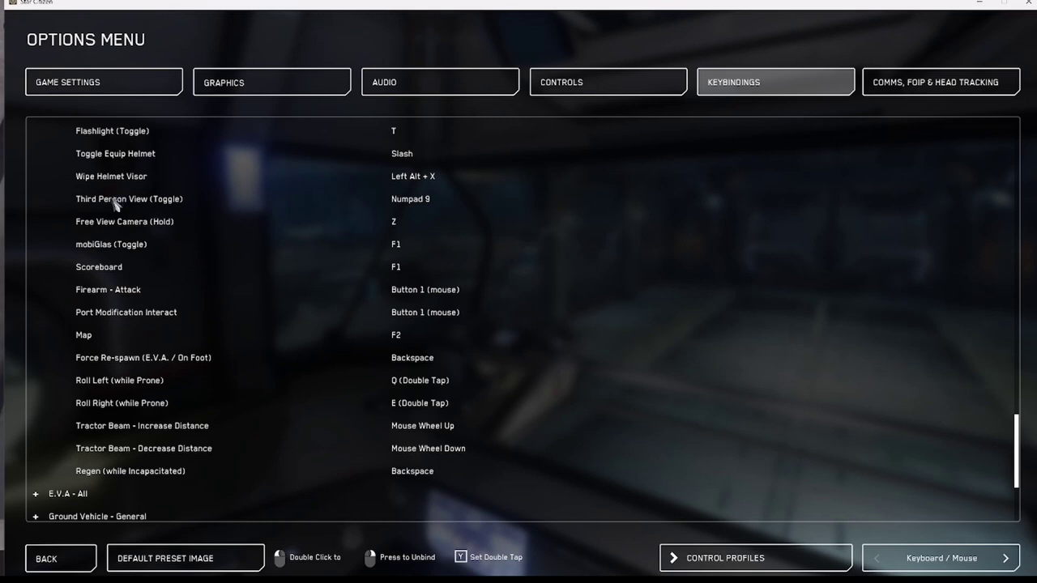
pyautogui.scroll(4, 121, 203)
# - Set the Voice Level On Threshold to -39 dB in the comms settings, with Level-Activated Voice Transmission left at No
pyautogui.click(921, 89)
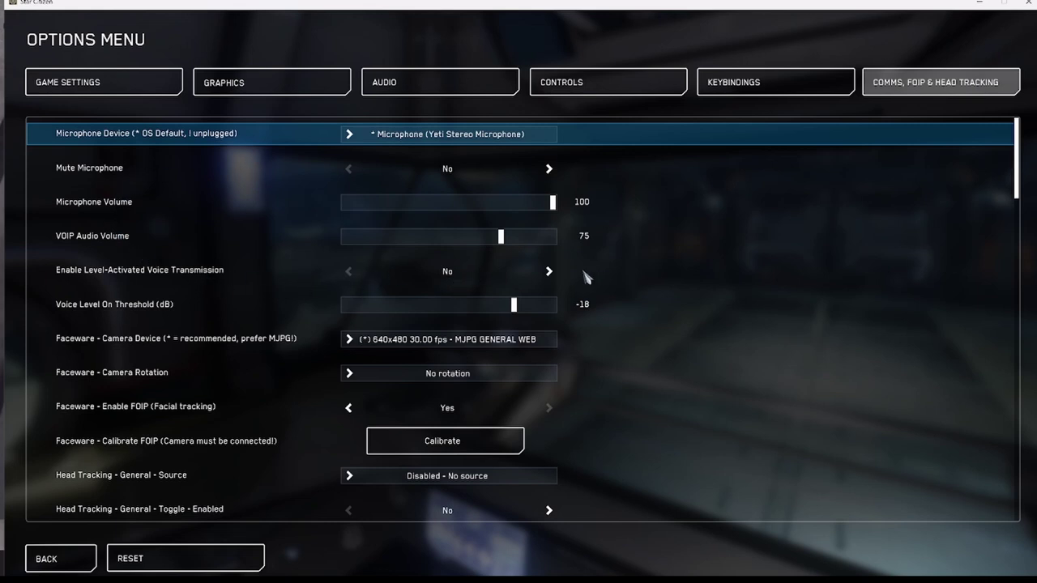
pyautogui.click(549, 272)
pyautogui.click(348, 271)
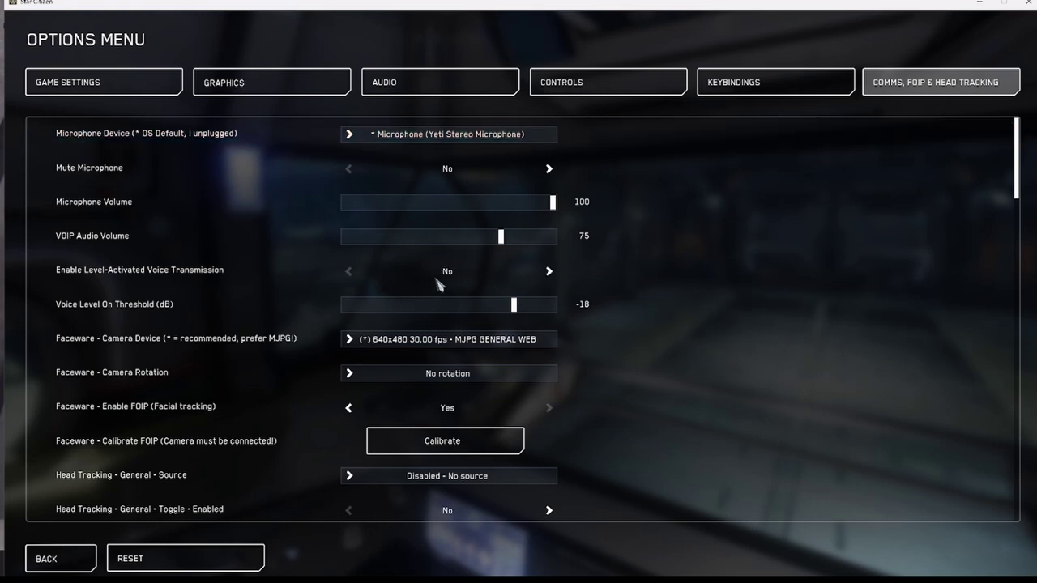
pyautogui.click(468, 305)
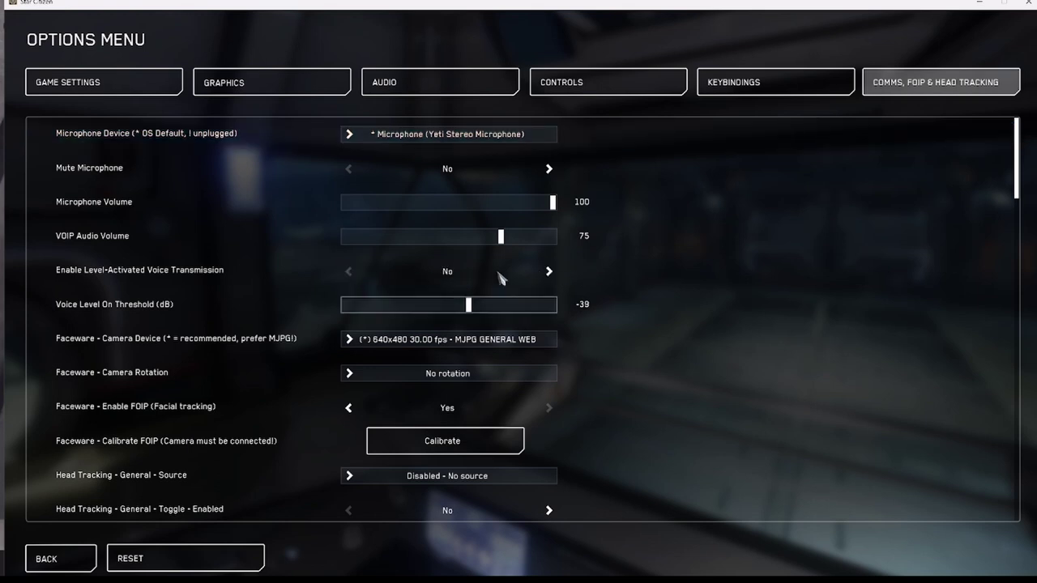
# - Review the VOIP, FOIP and Head Tracking keybindings for both push-to-talk actions and the FOIP Selfie Cam
pyautogui.click(808, 95)
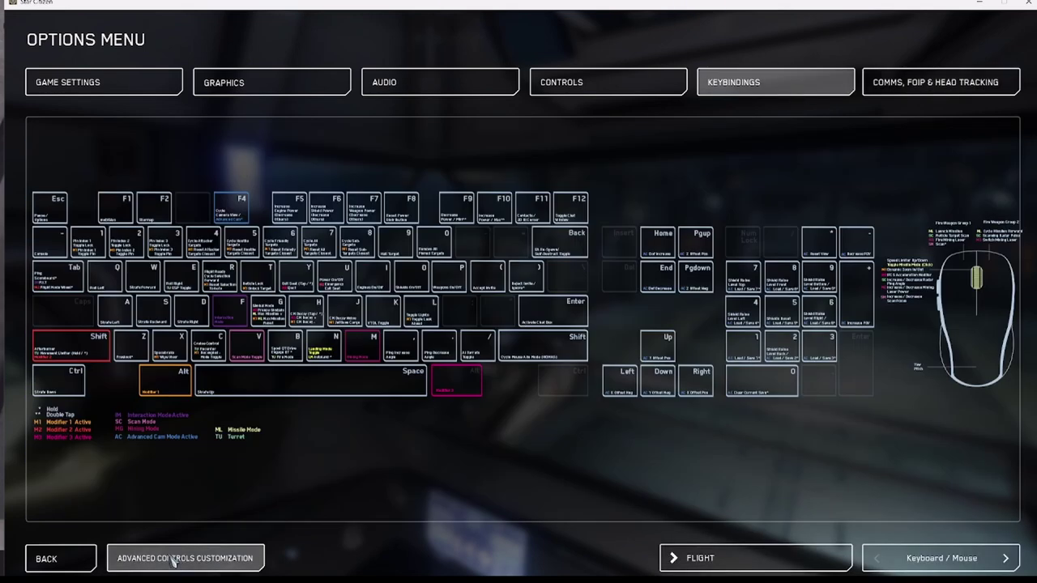
pyautogui.click(186, 558)
pyautogui.click(36, 467)
pyautogui.scroll(-3, 64, 480)
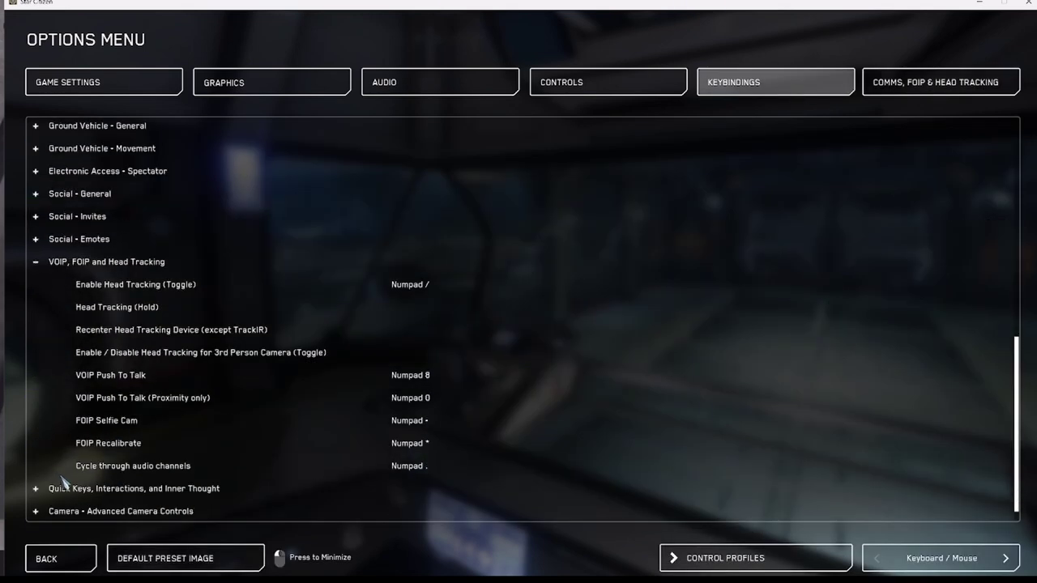
pyautogui.click(134, 380)
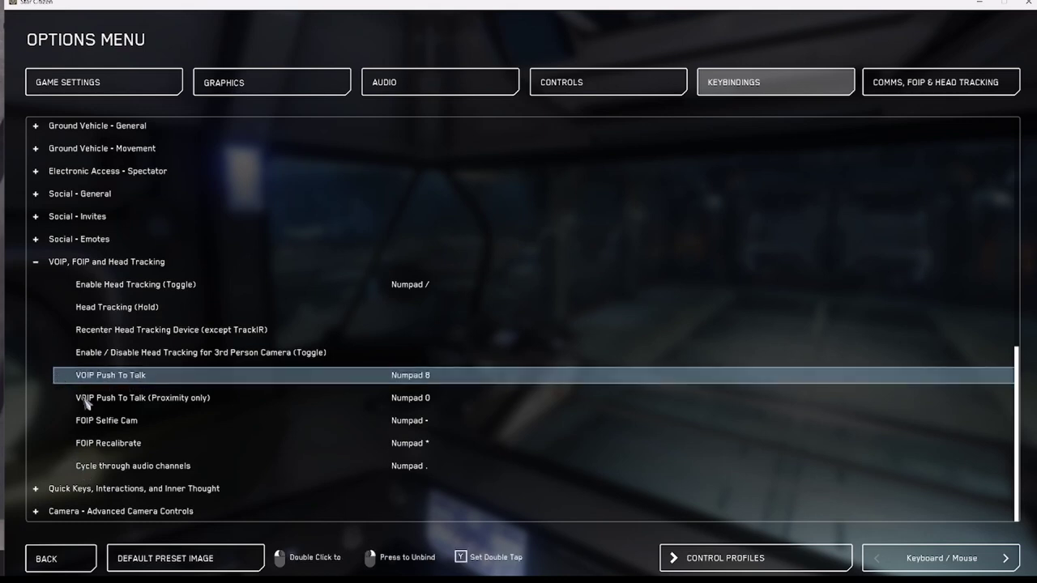
pyautogui.click(143, 402)
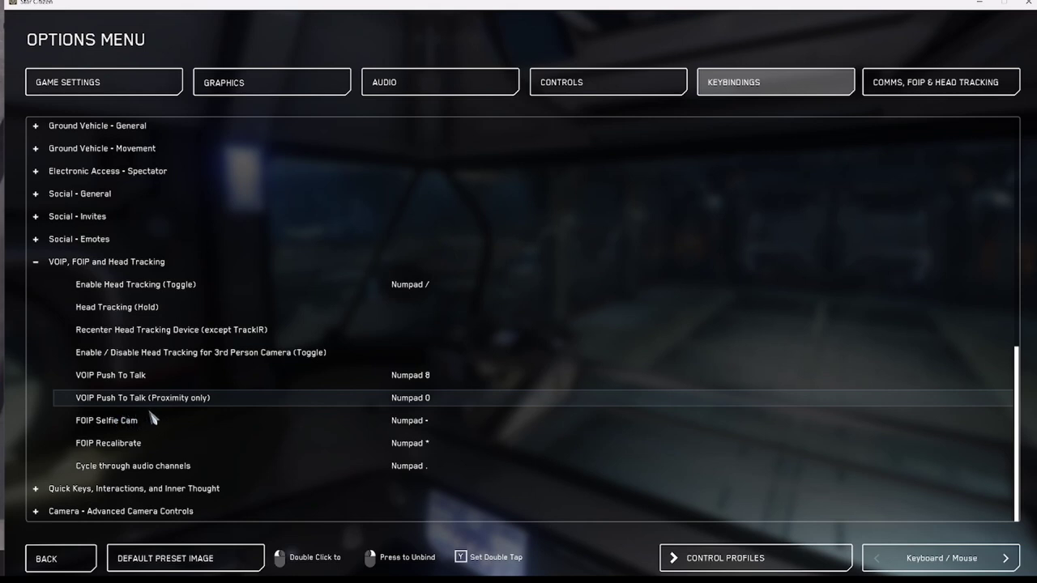
pyautogui.click(144, 422)
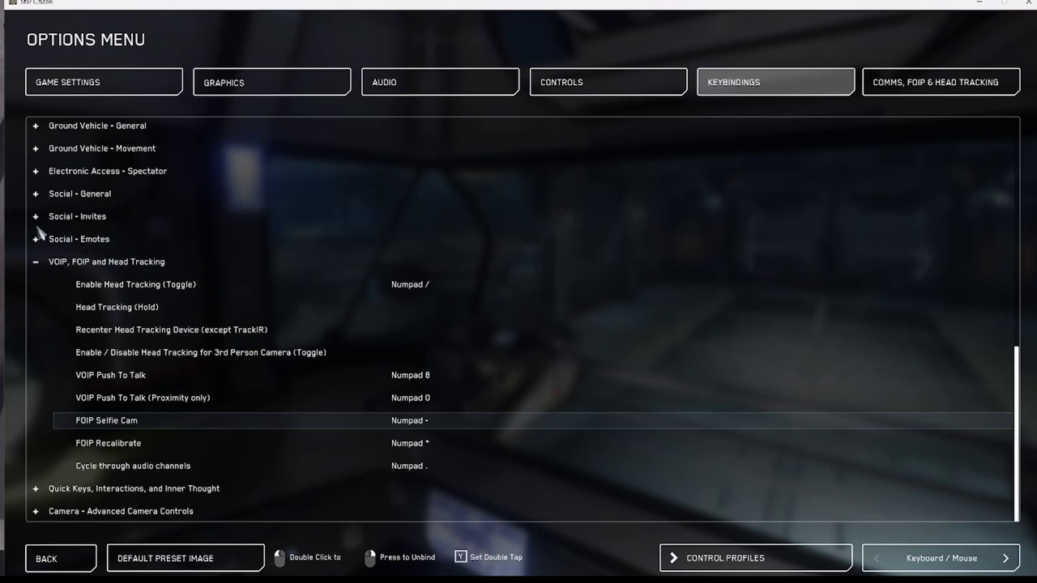
# - Review the Vehicles - Power Triangle Assignment keybindings for maximum weapons, engines and shields power and for resetting assignments
pyautogui.scroll(5, 49, 175)
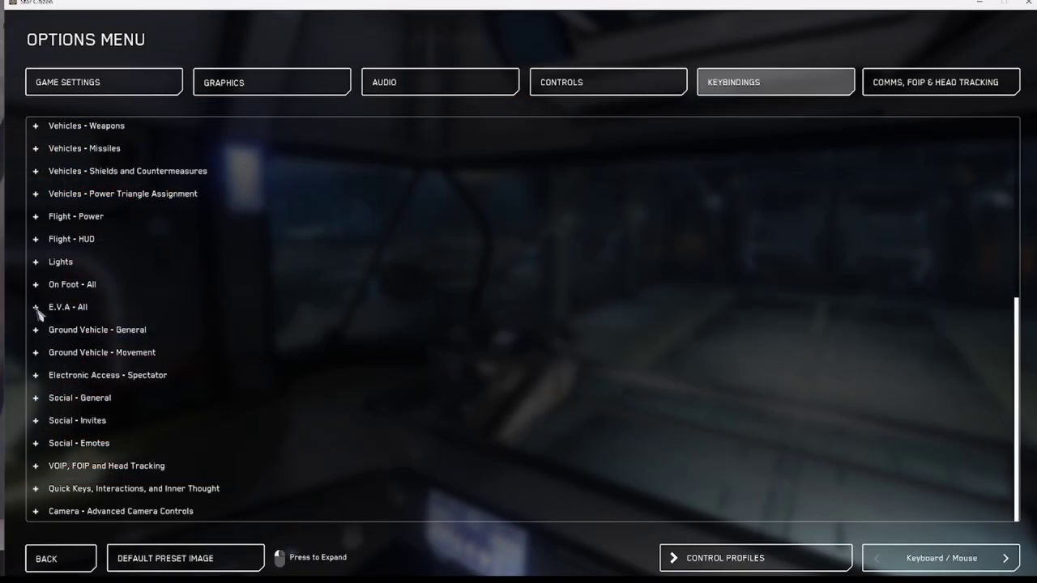
pyautogui.click(36, 197)
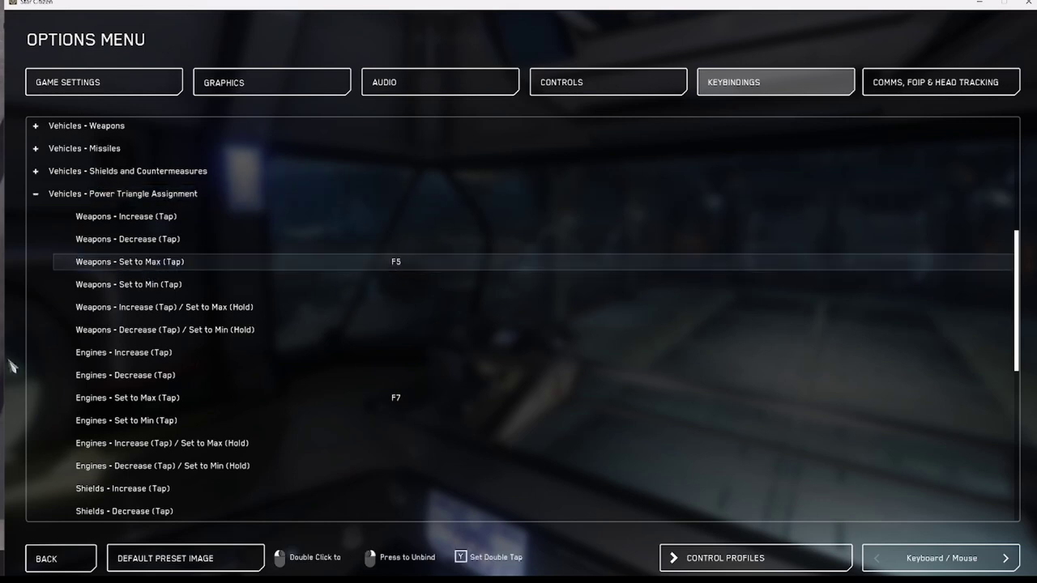
pyautogui.scroll(-2, 127, 409)
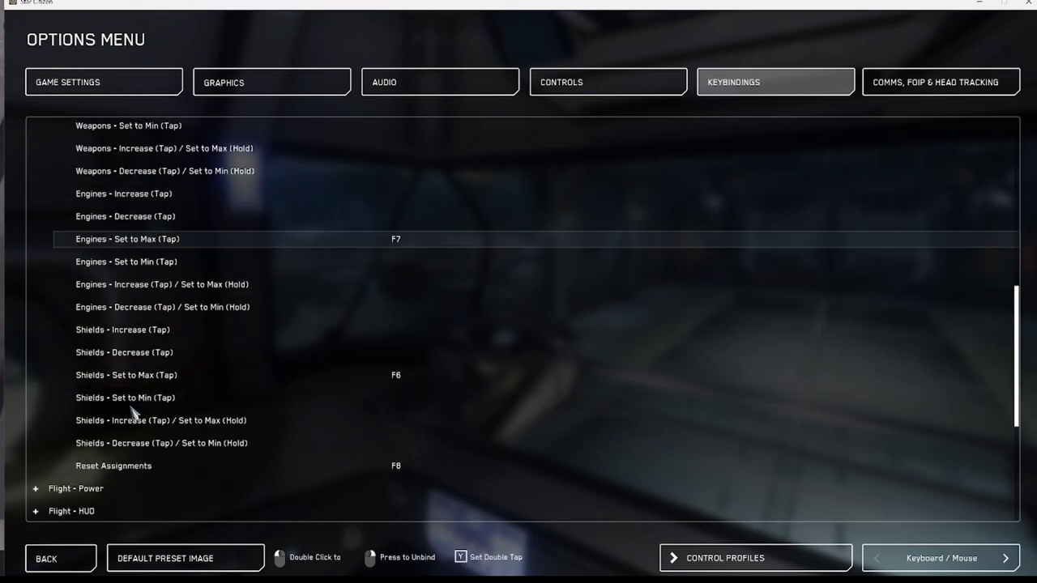
pyautogui.scroll(-1, 136, 382)
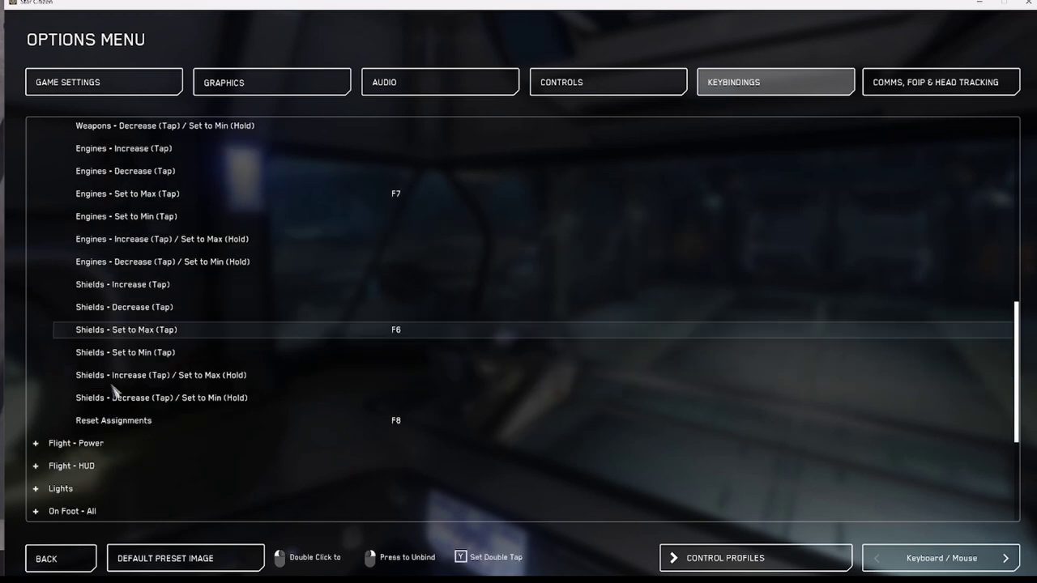
pyautogui.scroll(-3, 150, 428)
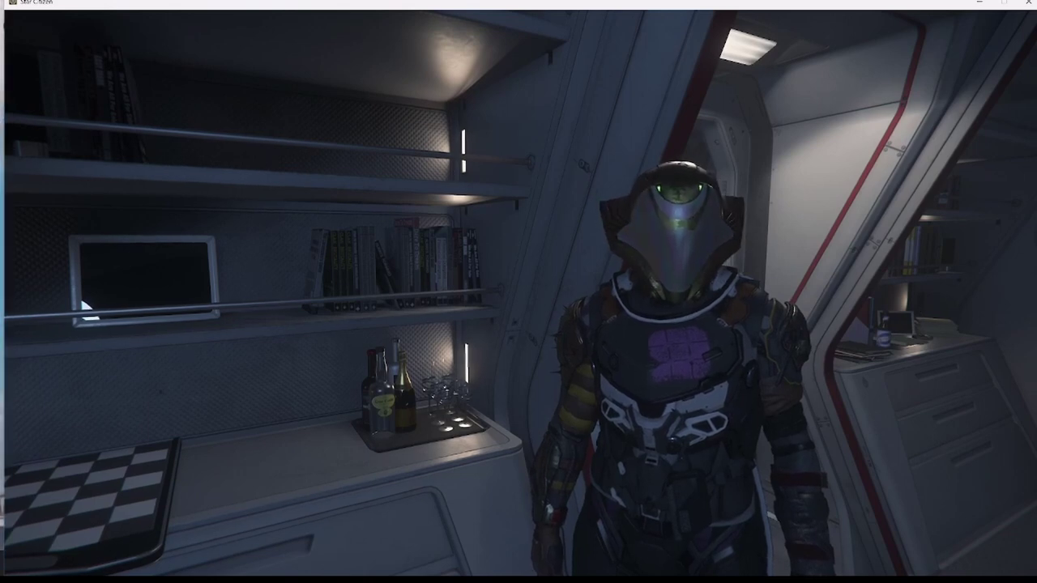
pyautogui.press('f')
pyautogui.click(647, 294)
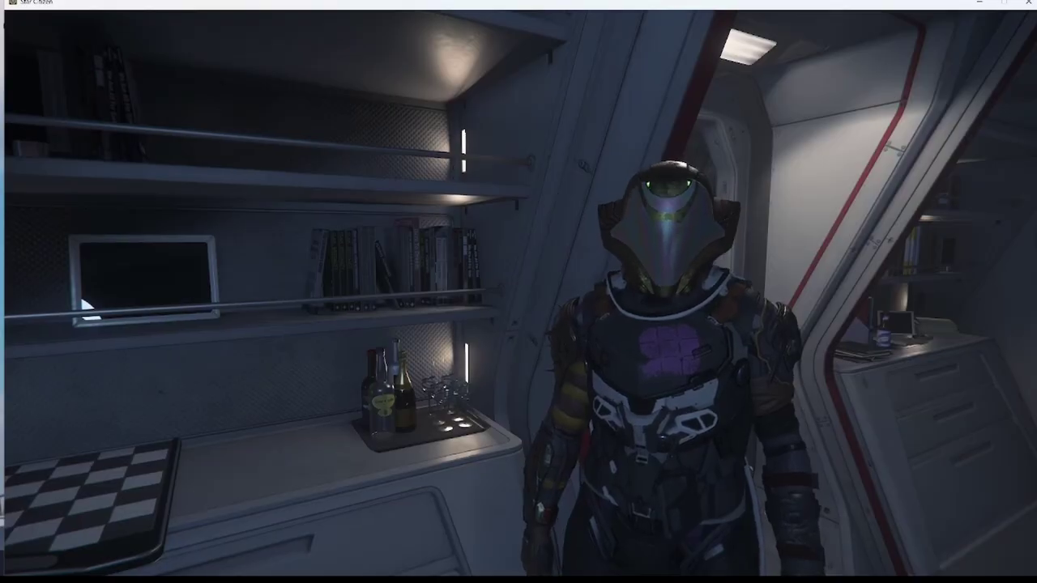